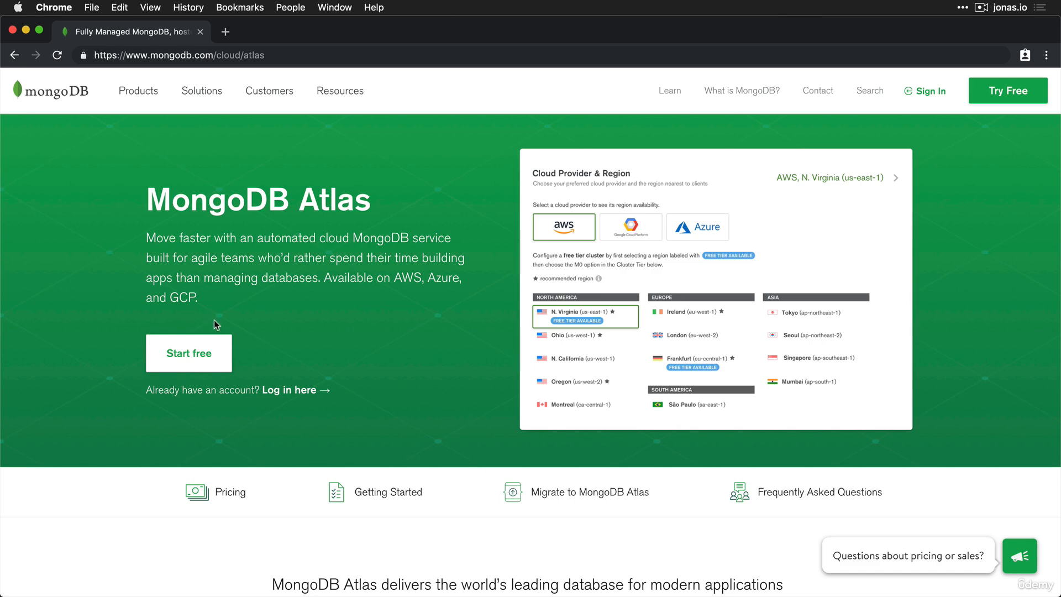
Step: Scroll down the organization's Projects page listing natours and natours-test
{"action": "scroll", "coordinate": [197, 355], "scroll_direction": "down", "scroll_amount": 6}
{"action": "scroll", "coordinate": [268, 348], "scroll_direction": "down", "scroll_amount": 15}
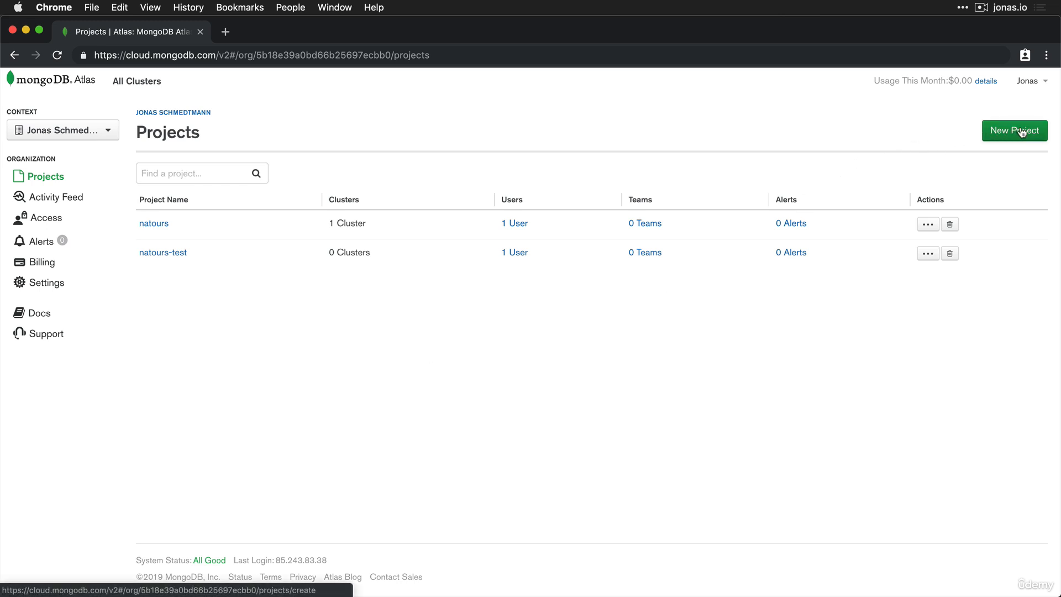
Step: Glance at the Context dropdown, then start a new project with an empty name form
{"action": "left_click", "coordinate": [92, 138]}
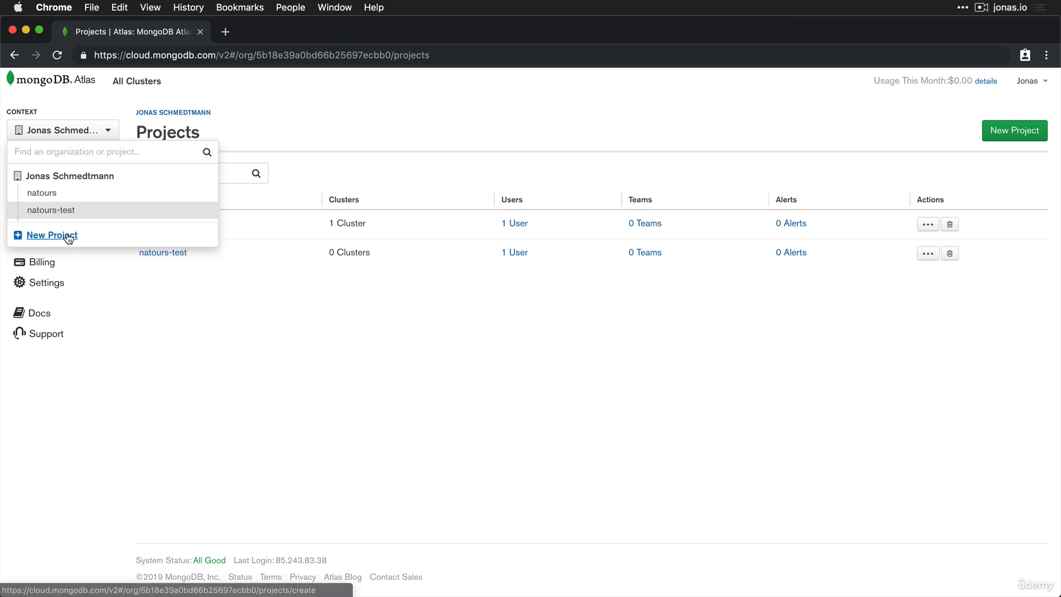
{"action": "left_click", "coordinate": [212, 291]}
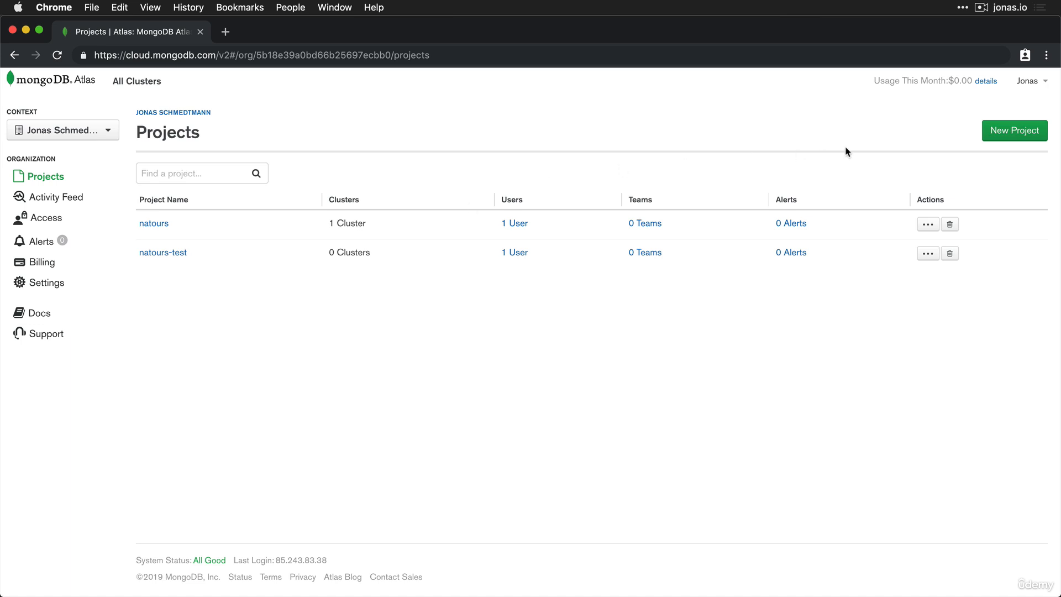
{"action": "left_click", "coordinate": [1001, 137]}
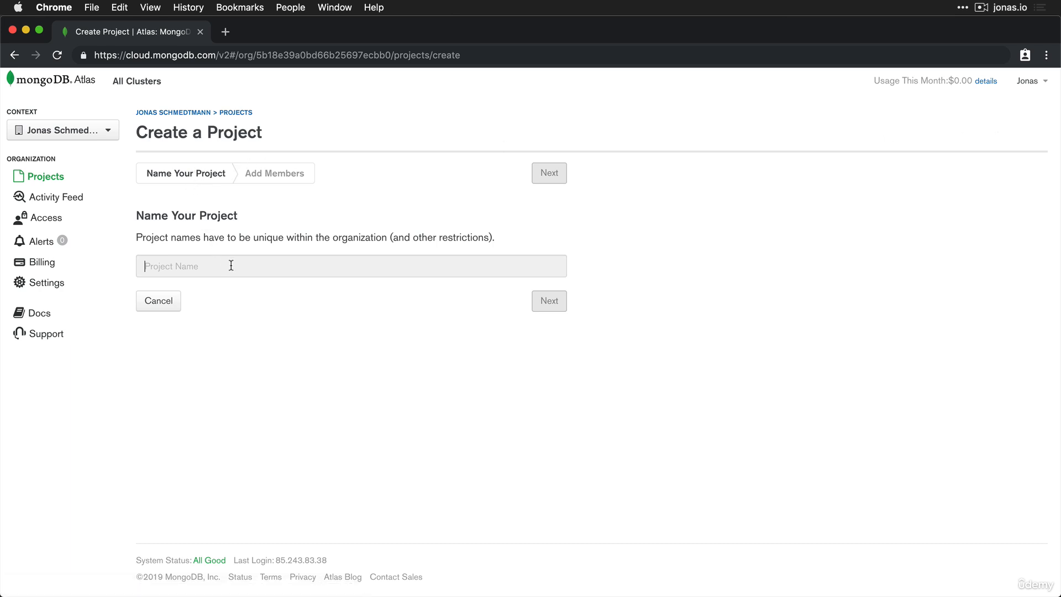
Step: Enter 'natours-app' as the project name and continue to members and permissions
{"action": "type", "text": "natours"}
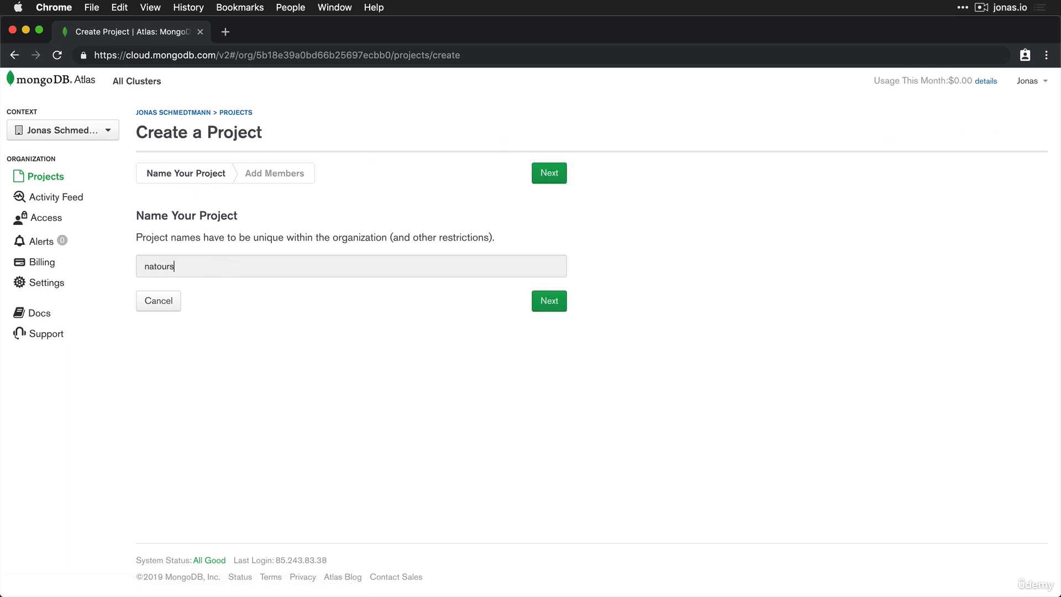
{"action": "type", "text": "-app"}
{"action": "double_click", "coordinate": [168, 266]}
{"action": "left_click", "coordinate": [214, 265]}
{"action": "left_click", "coordinate": [544, 303]}
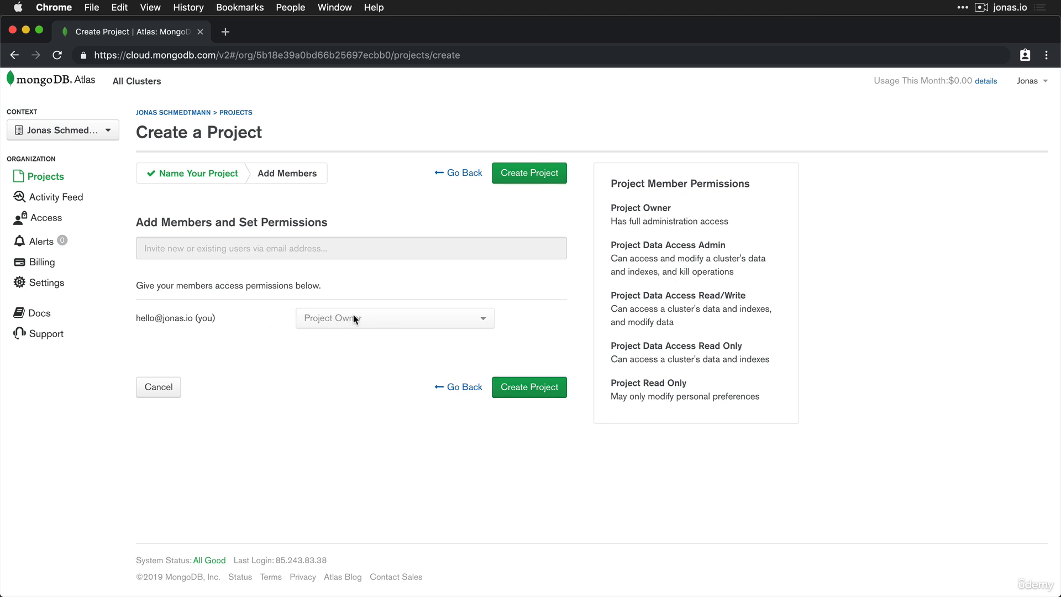
Step: Create the natours-app project and begin a cluster on AWS N. Virginia (us-east-1)
{"action": "left_click", "coordinate": [540, 388]}
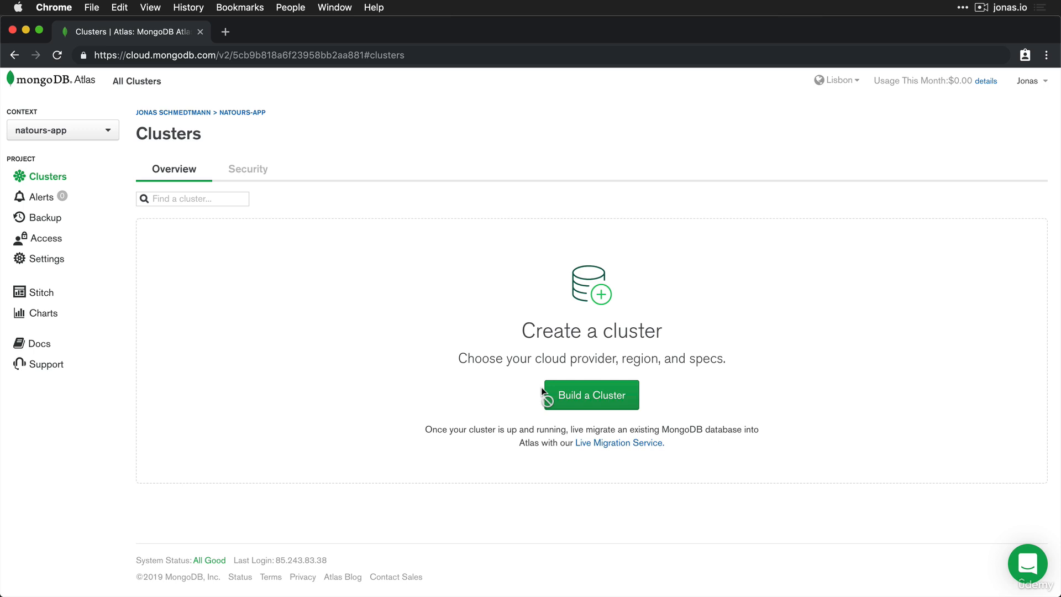
{"action": "left_click", "coordinate": [595, 398]}
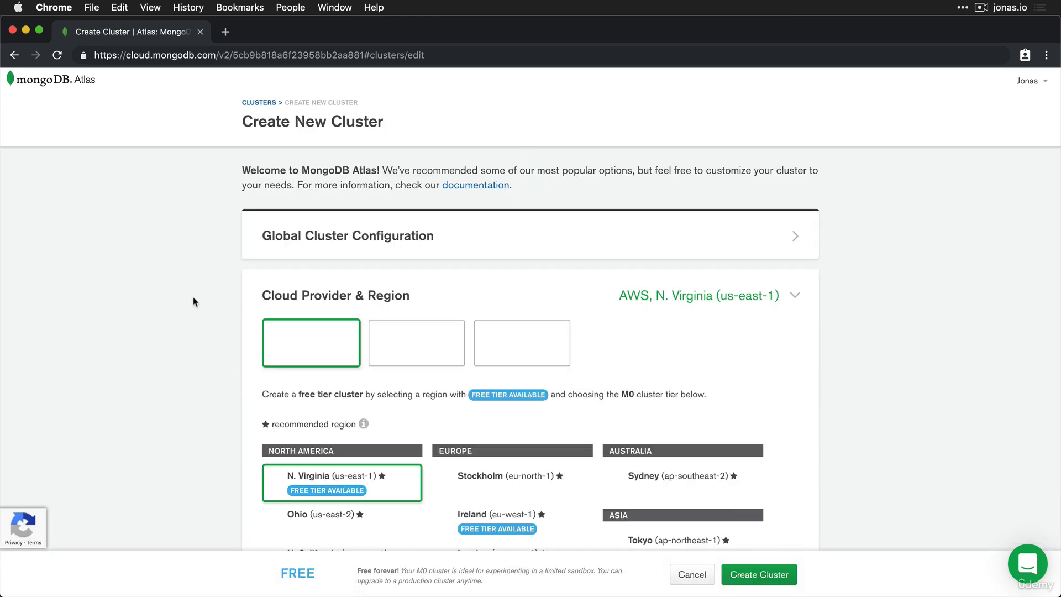
{"action": "scroll", "coordinate": [194, 301], "scroll_direction": "down", "scroll_amount": 3}
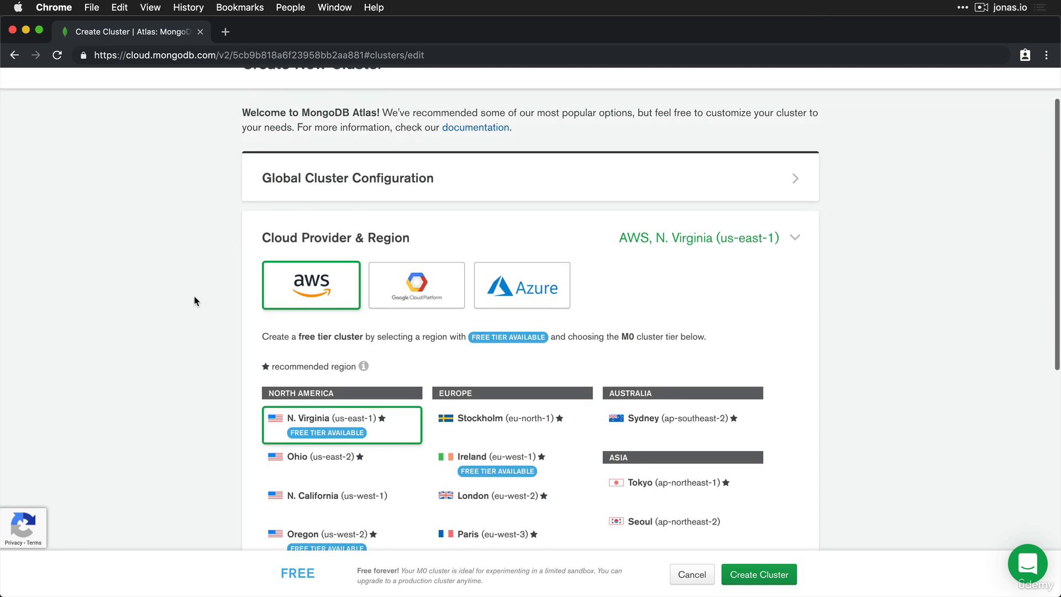
{"action": "scroll", "coordinate": [195, 301], "scroll_direction": "down", "scroll_amount": 1}
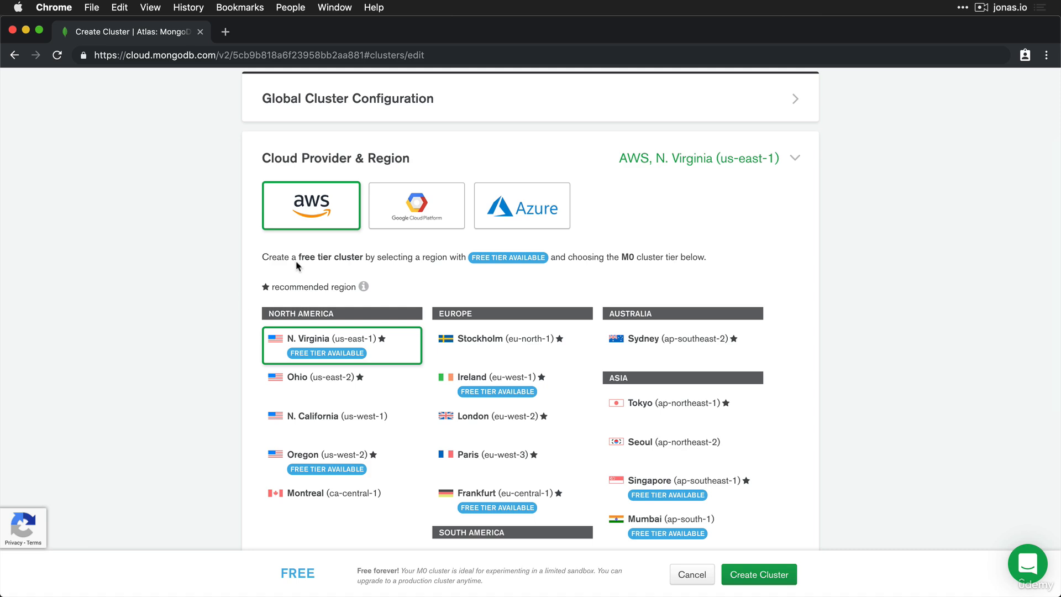
{"action": "left_click_drag", "start_coordinate": [299, 257], "coordinate": [364, 256]}
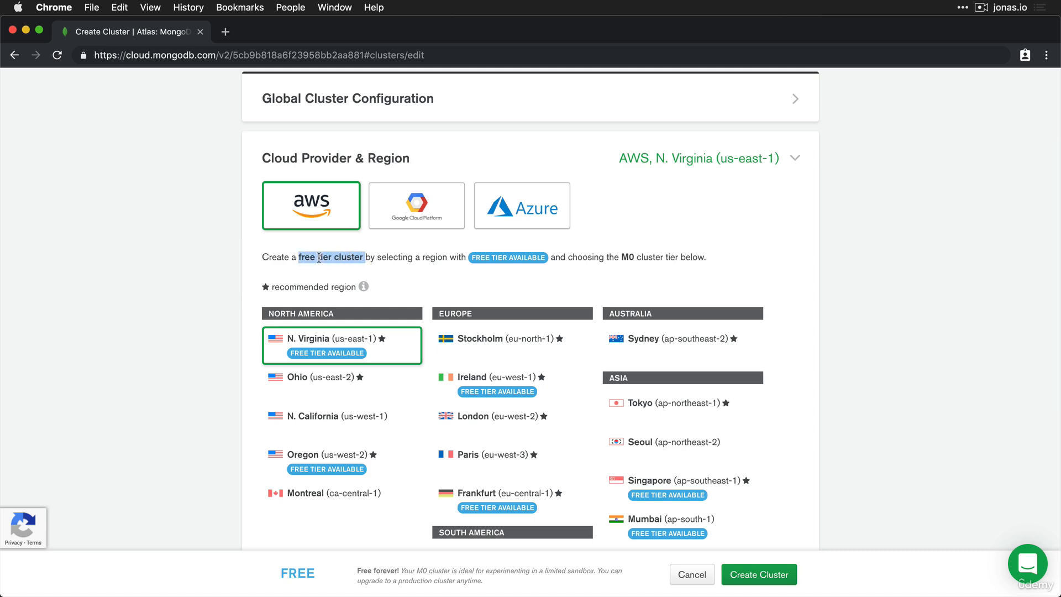
{"action": "left_click", "coordinate": [209, 267]}
{"action": "scroll", "coordinate": [211, 262], "scroll_direction": "down", "scroll_amount": 1}
{"action": "scroll", "coordinate": [210, 263], "scroll_direction": "down", "scroll_amount": 10}
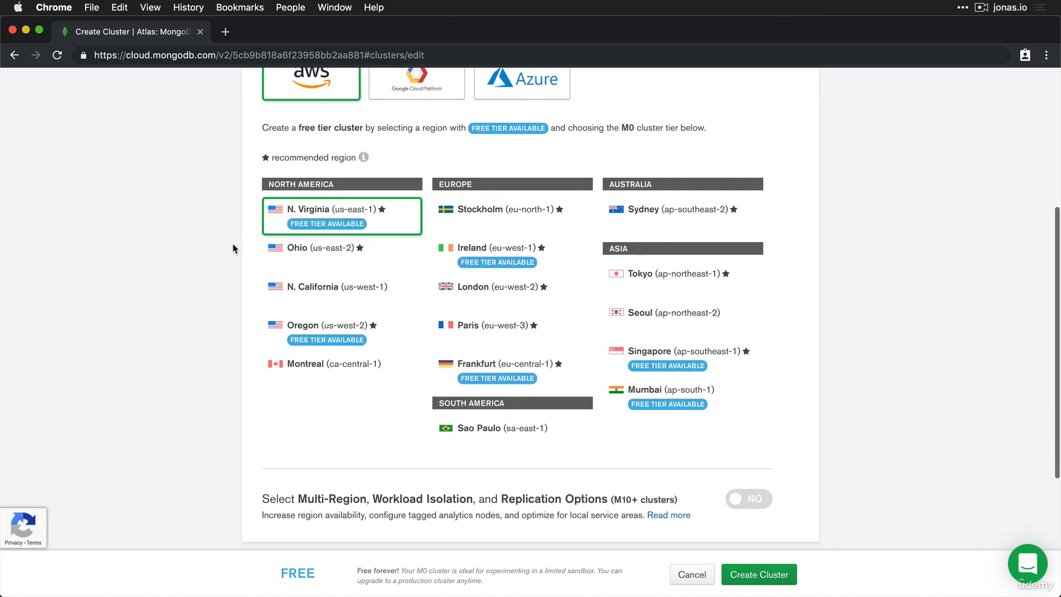
{"action": "scroll", "coordinate": [359, 251], "scroll_direction": "down", "scroll_amount": 1}
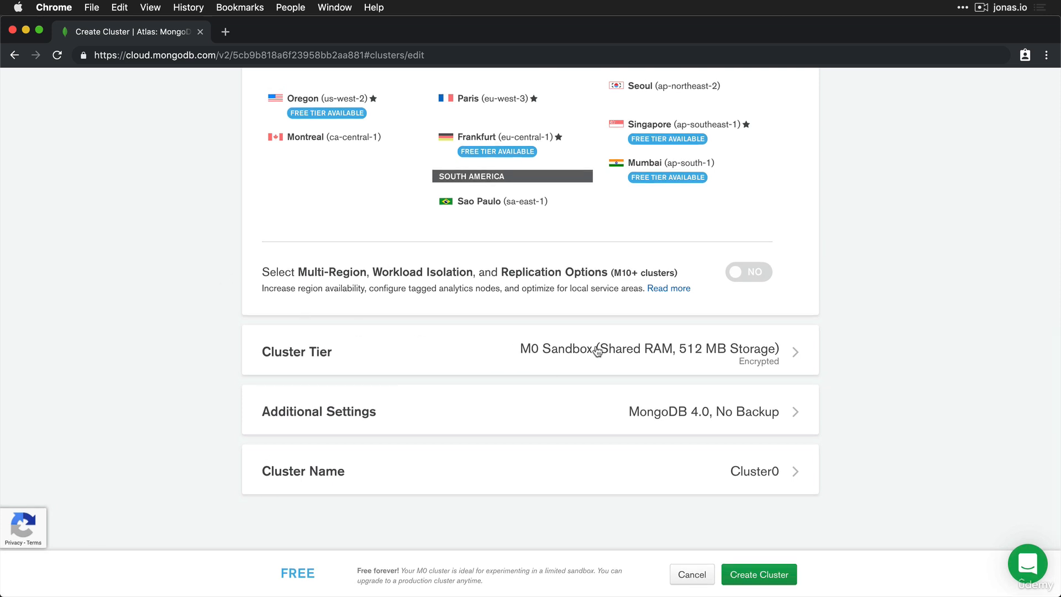
Step: Expand Cluster Tier and browse the tier tables, keeping M0 Sandbox selected
{"action": "left_click", "coordinate": [795, 353]}
{"action": "scroll", "coordinate": [564, 265], "scroll_direction": "down", "scroll_amount": 4}
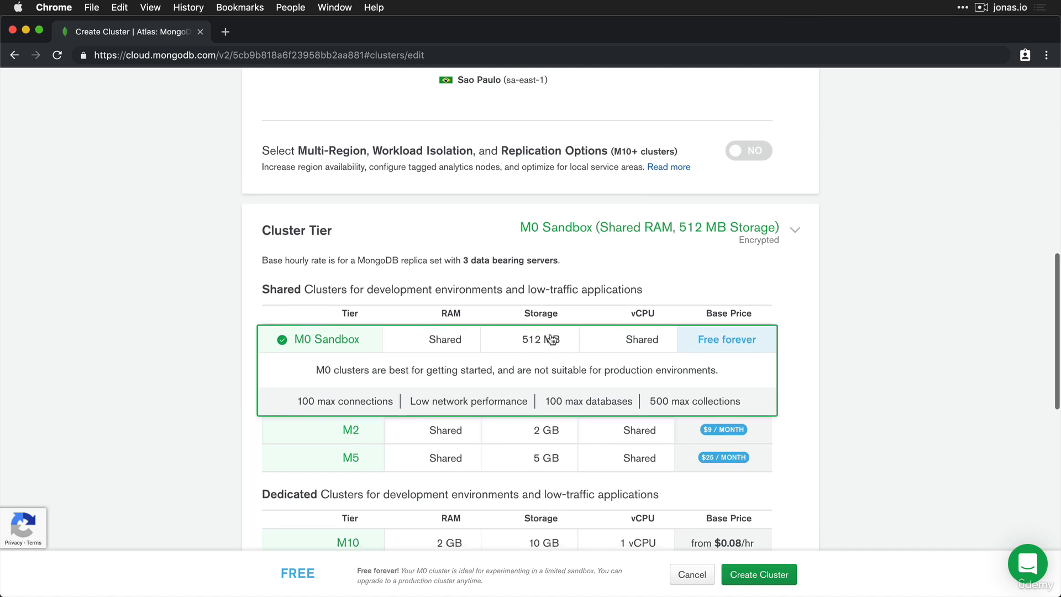
{"action": "scroll", "coordinate": [550, 340], "scroll_direction": "down", "scroll_amount": 1}
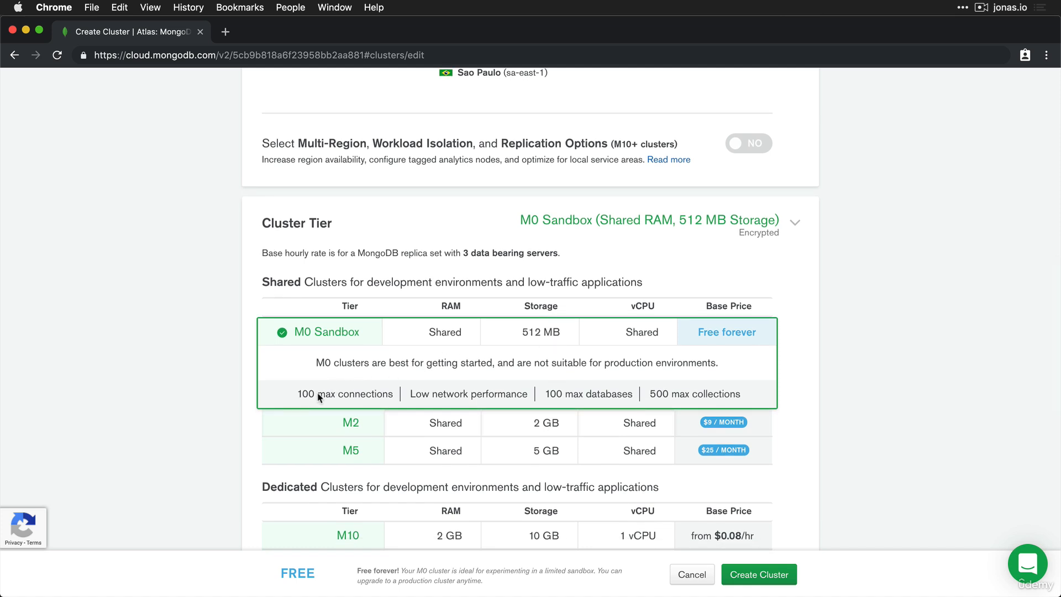
{"action": "scroll", "coordinate": [319, 396], "scroll_direction": "down", "scroll_amount": 10}
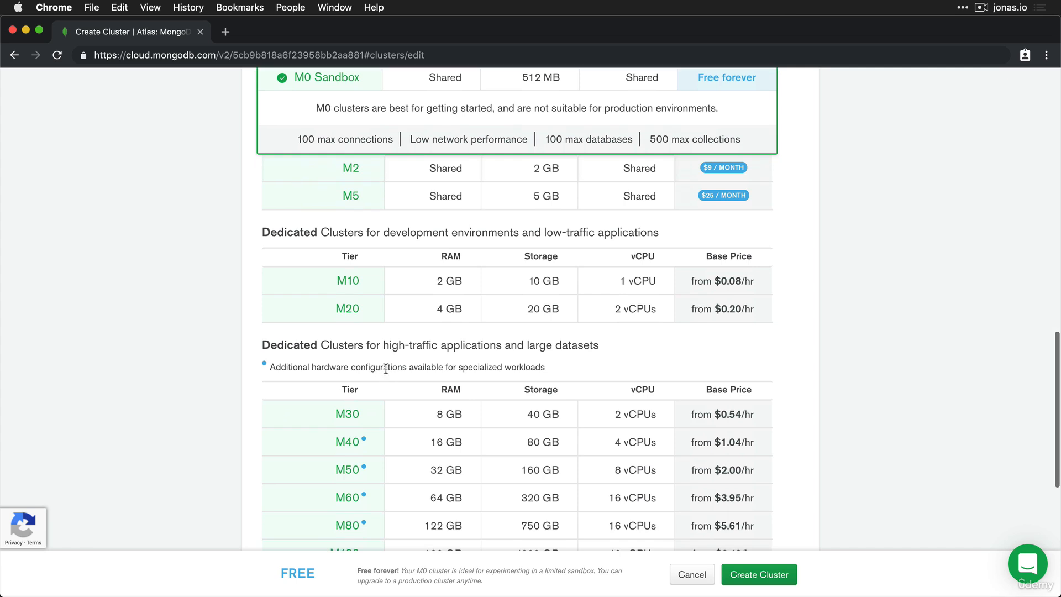
{"action": "scroll", "coordinate": [365, 321], "scroll_direction": "up", "scroll_amount": 2}
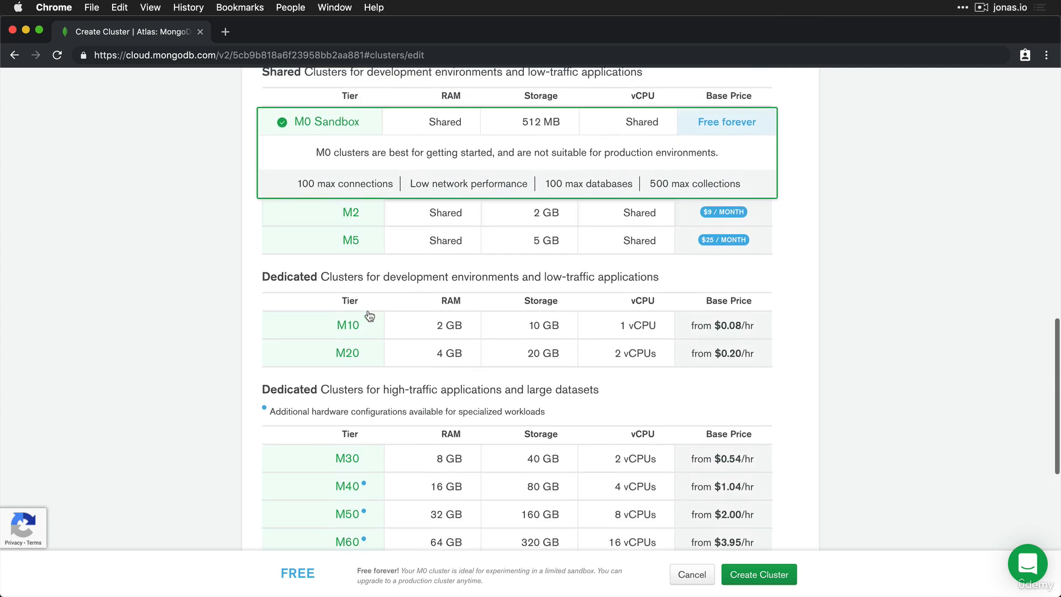
{"action": "scroll", "coordinate": [605, 434], "scroll_direction": "down", "scroll_amount": 12}
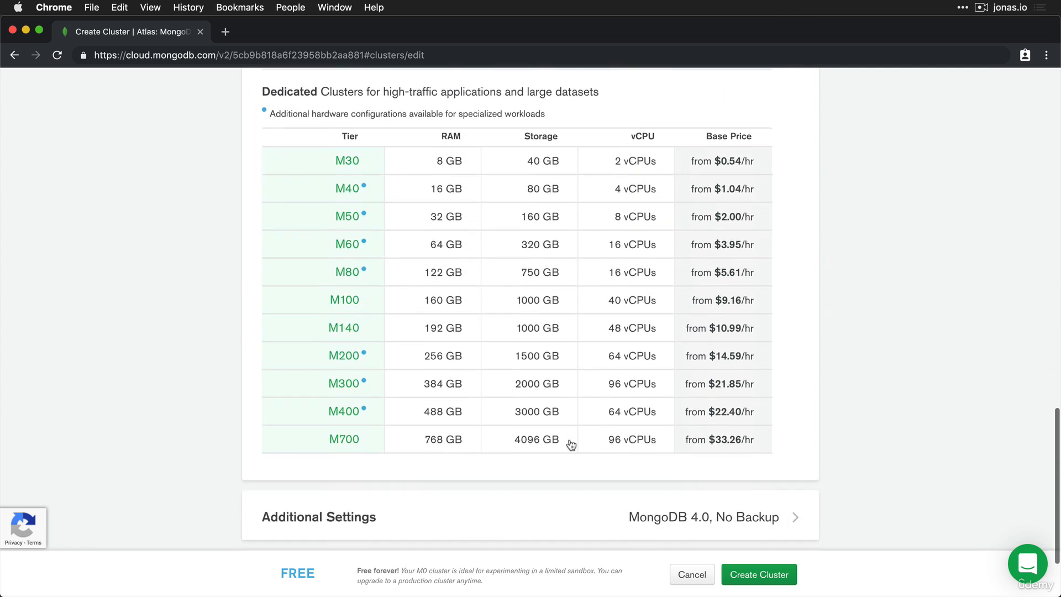
{"action": "scroll", "coordinate": [558, 450], "scroll_direction": "down", "scroll_amount": 4}
Step: Submit the free M0 Cluster0 and answer the captcha with two traffic-light squares
{"action": "left_click", "coordinate": [778, 575]}
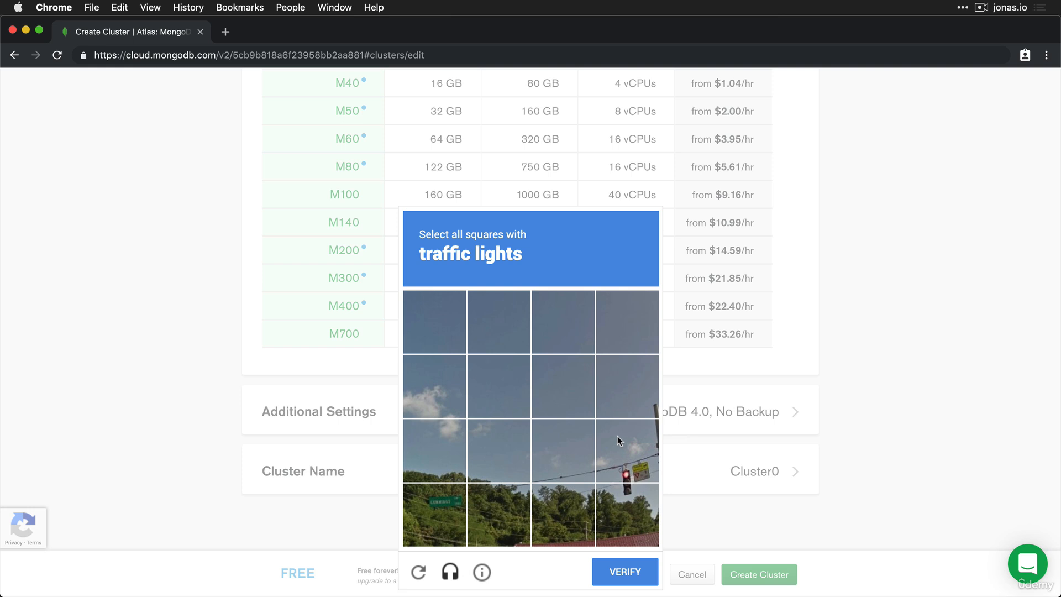
{"action": "left_click", "coordinate": [618, 436]}
{"action": "left_click", "coordinate": [637, 520]}
{"action": "left_click", "coordinate": [637, 576]}
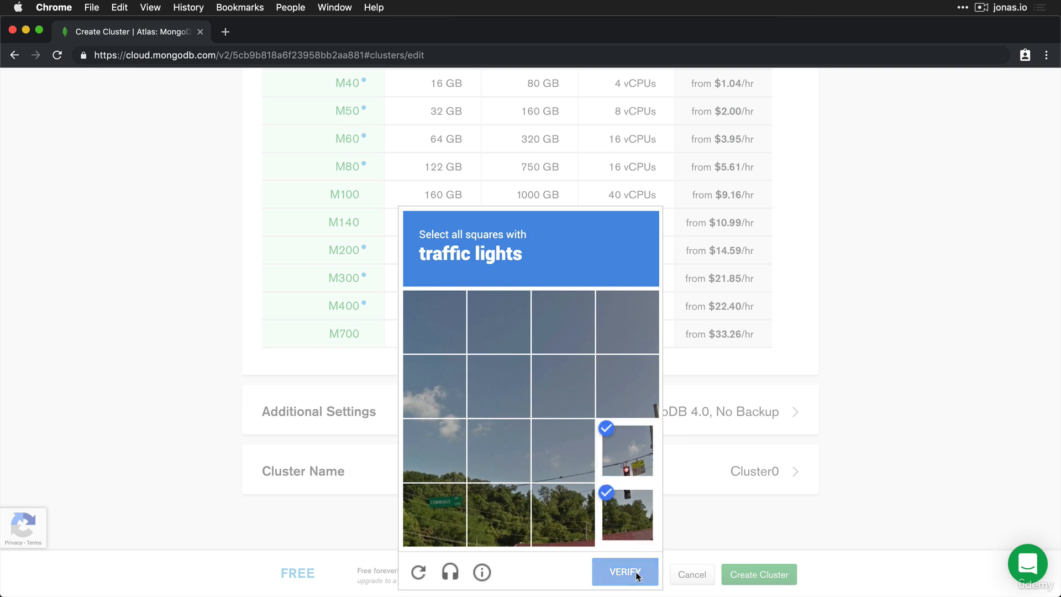